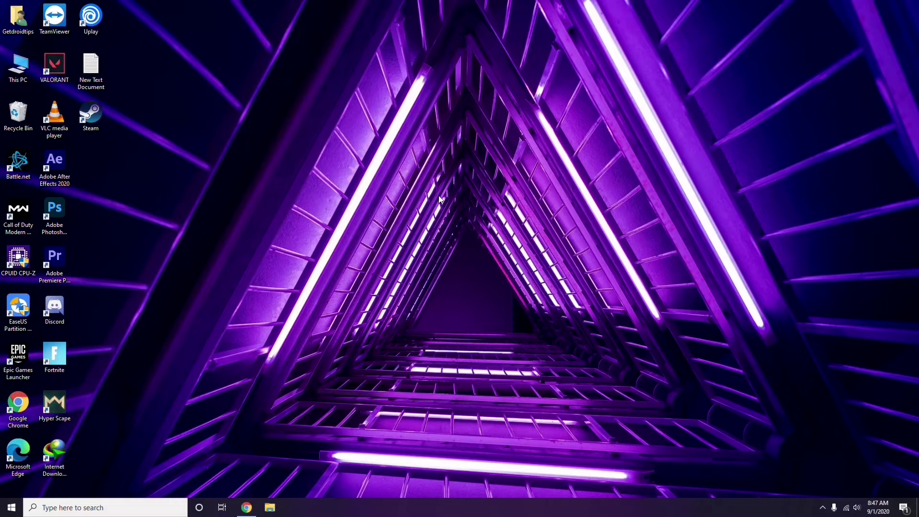
right_click(348, 133)
left_click(371, 175)
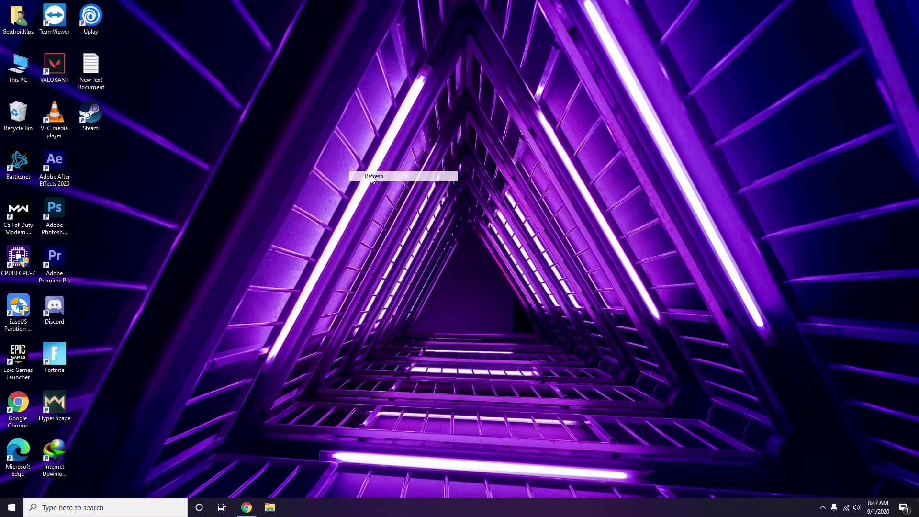
Open Computer Management for this PC, view the Device Manager's hardware categories, and close the window
right_click(20, 78)
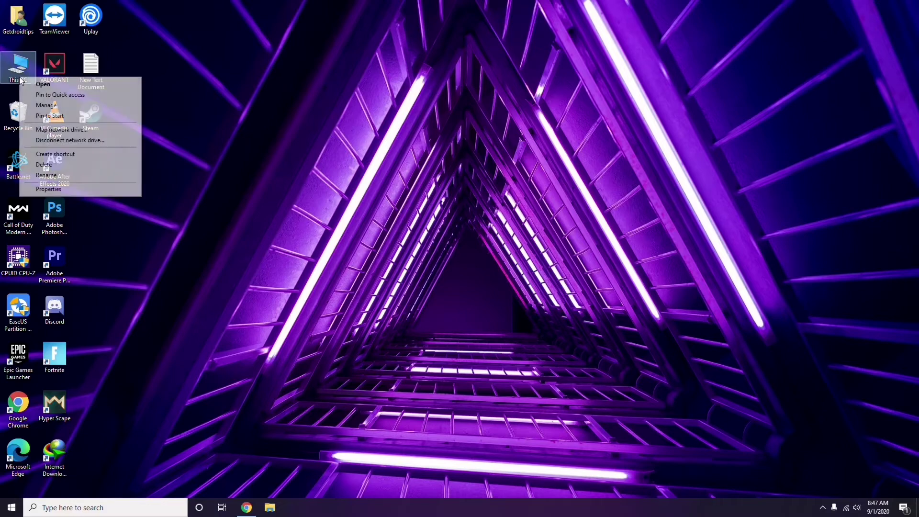
left_click(47, 105)
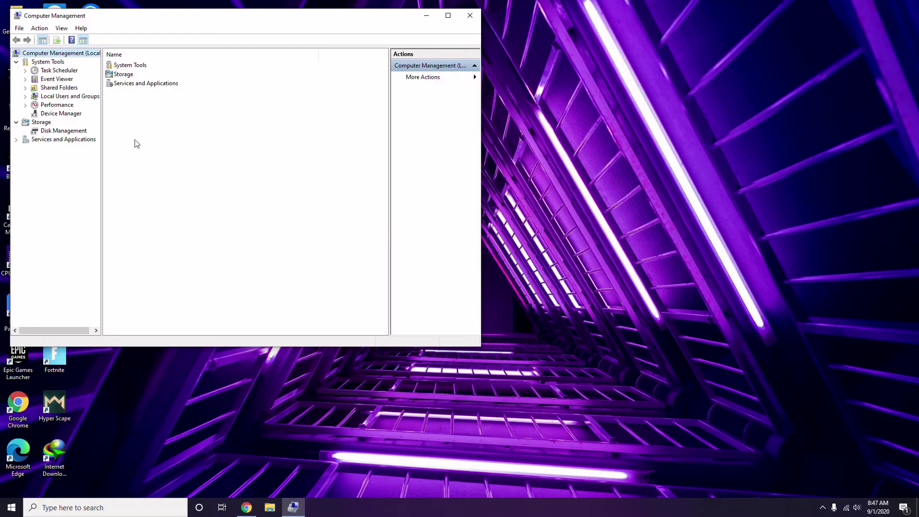
left_click(56, 113)
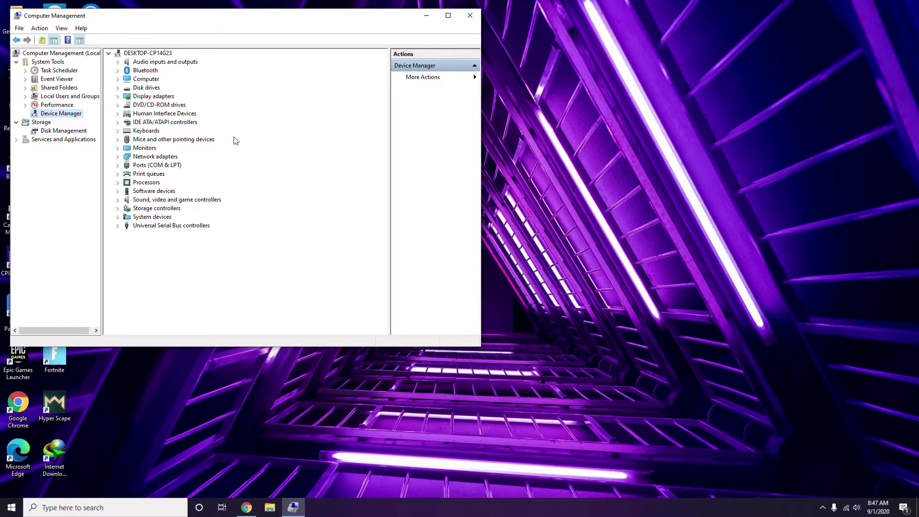
left_click(470, 15)
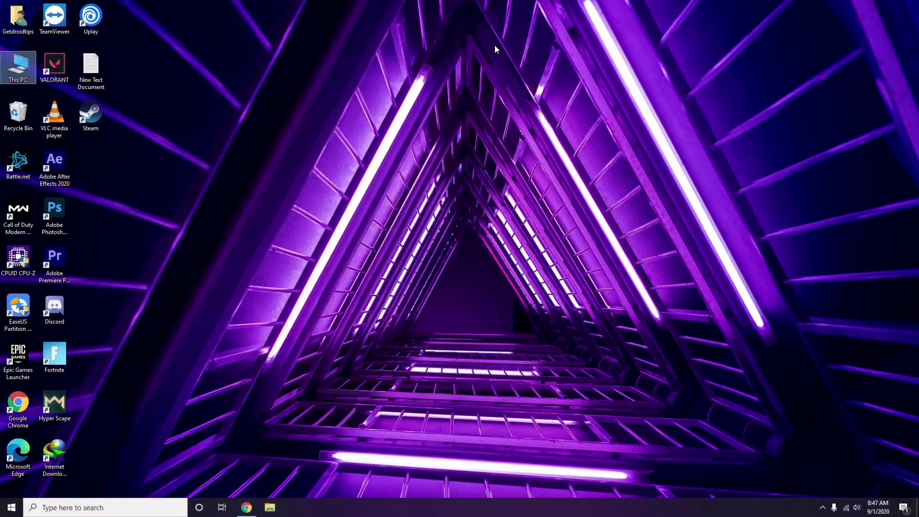
Open AMD Radeon Software, check the installed driver version against the available update, review the graphics settings, and close it
left_click(823, 507)
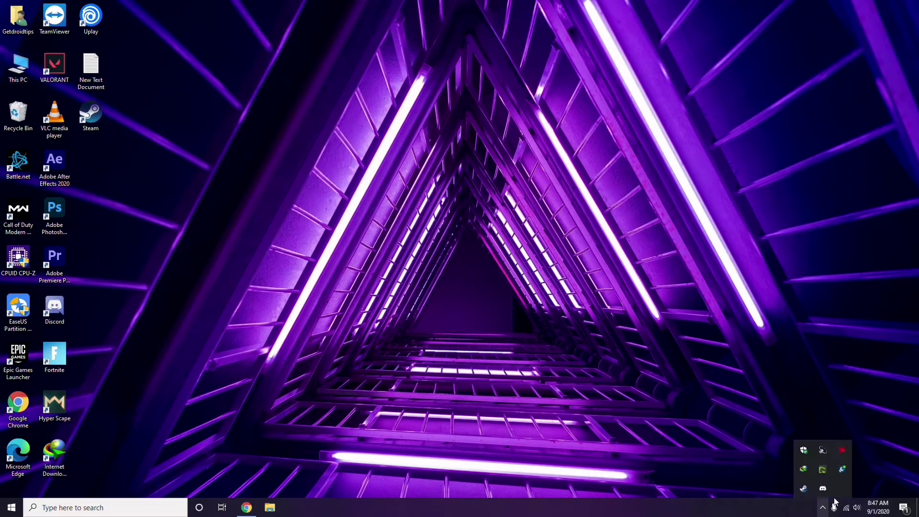
left_click(843, 452)
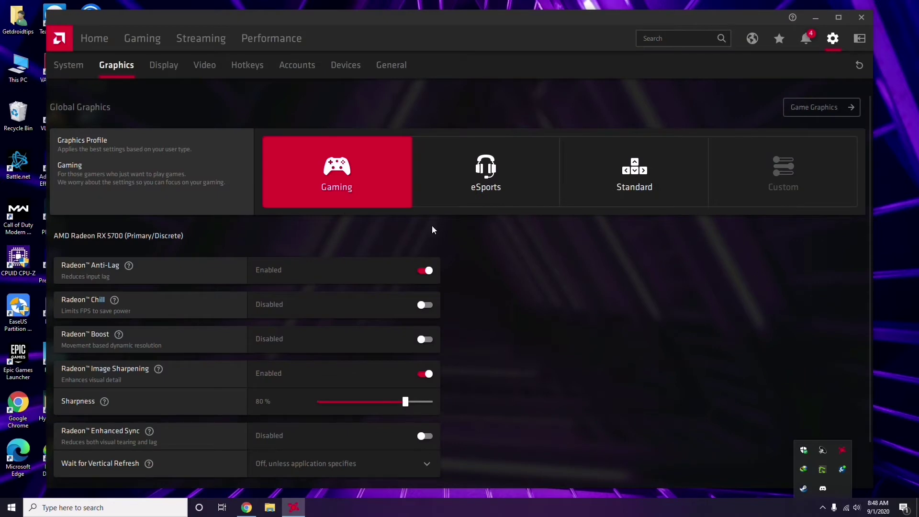
left_click(78, 67)
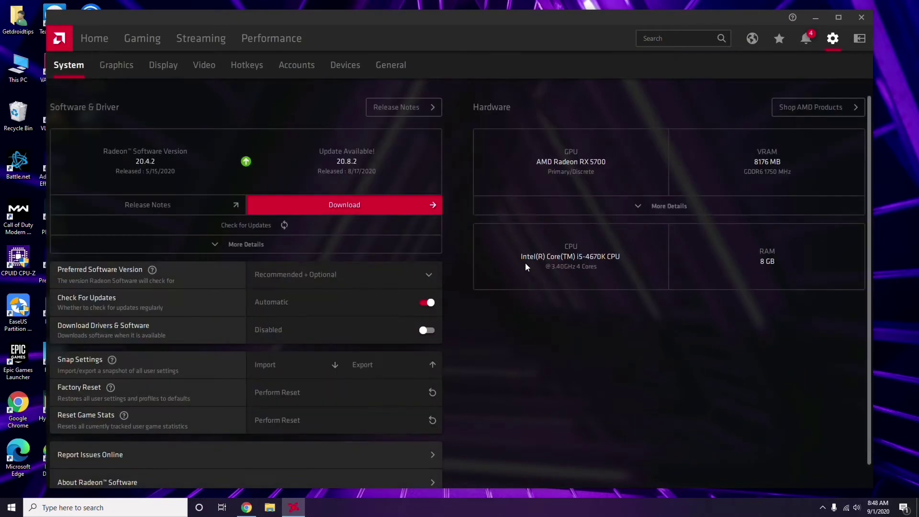
left_click(115, 67)
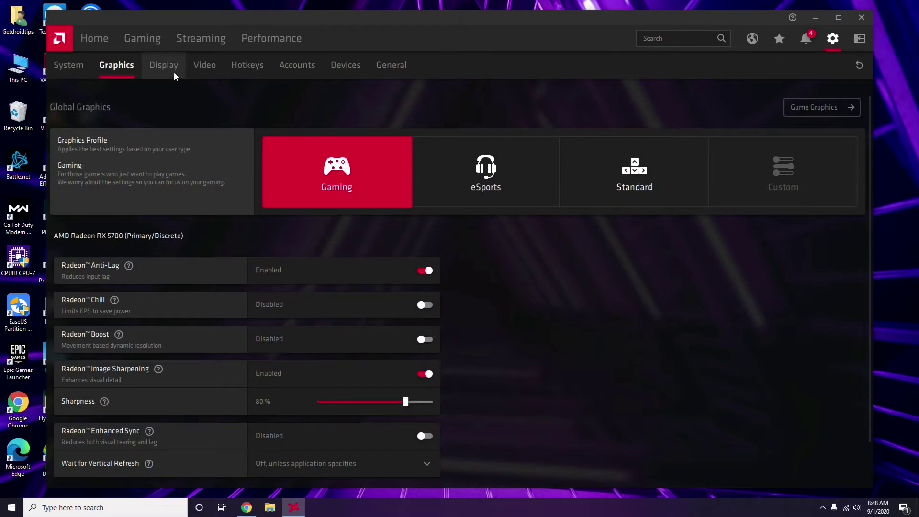
left_click(174, 72)
left_click(99, 41)
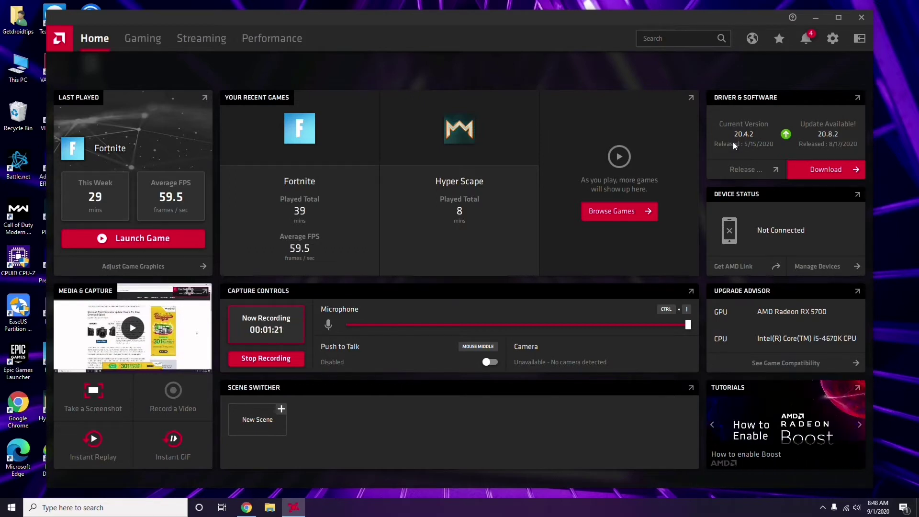
left_click(861, 17)
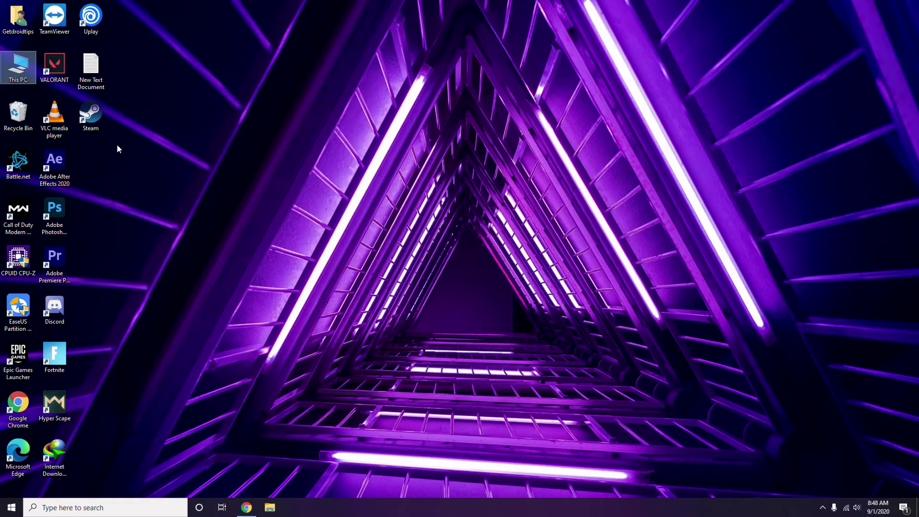
right_click(193, 126)
left_click(213, 171)
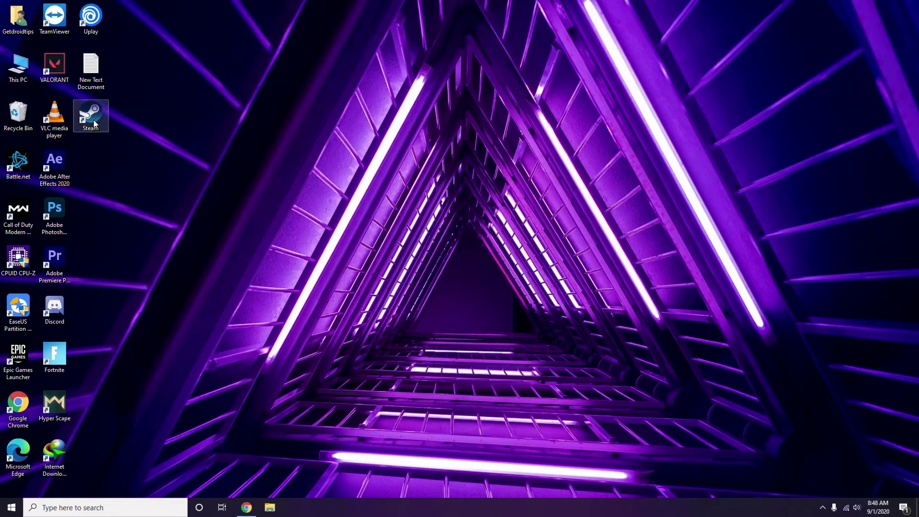
Launch Steam, disable the Steam Overlay while in-game in its settings, save the change, and close Steam
double_click(94, 124)
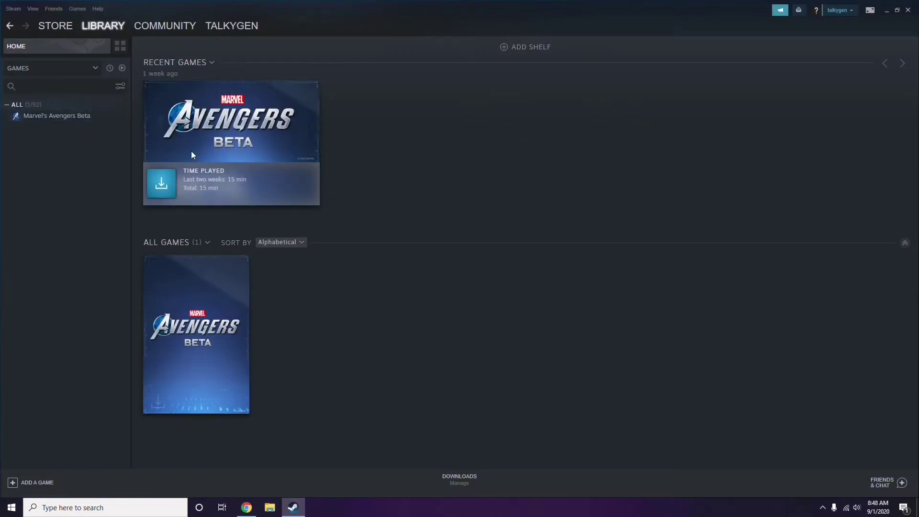
left_click(13, 9)
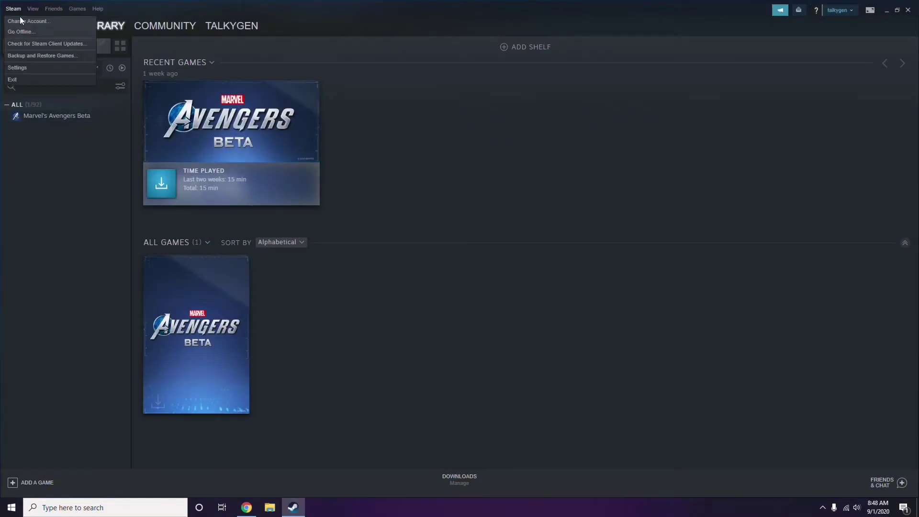
left_click(30, 67)
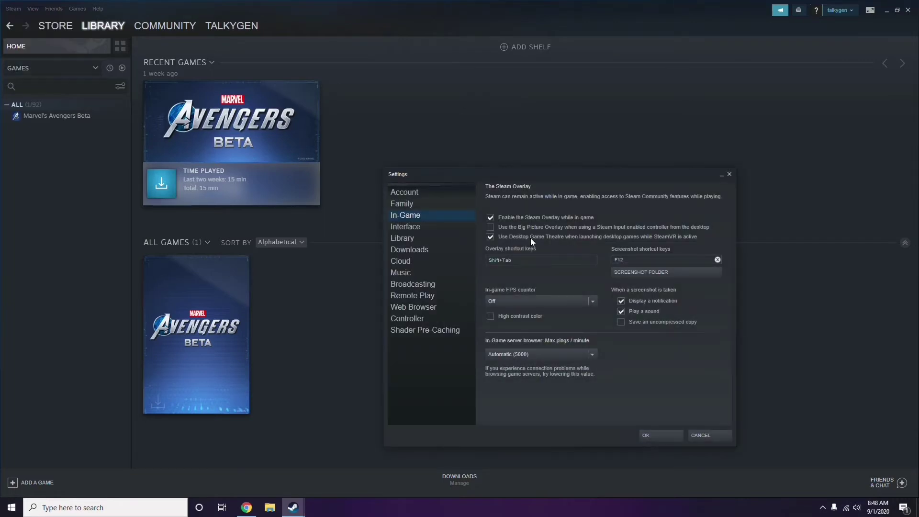
left_click_drag(553, 179, 510, 105)
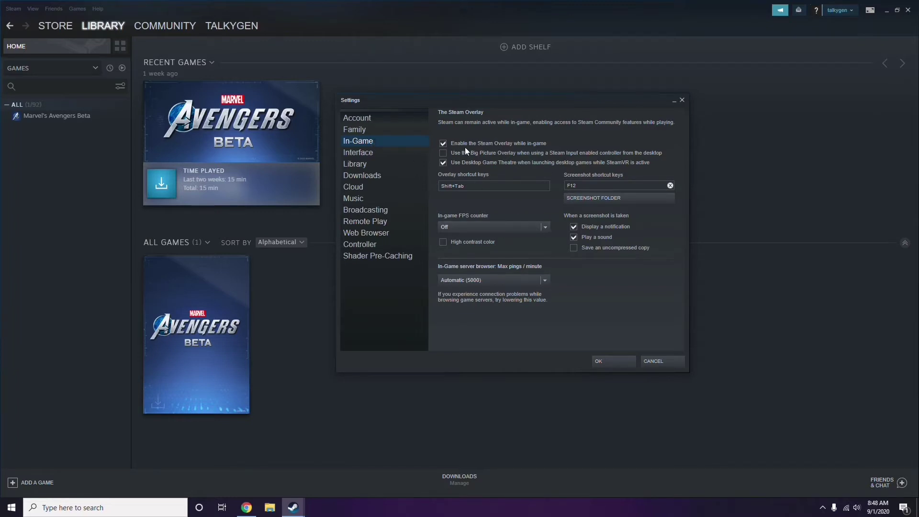
left_click(487, 145)
left_click(605, 361)
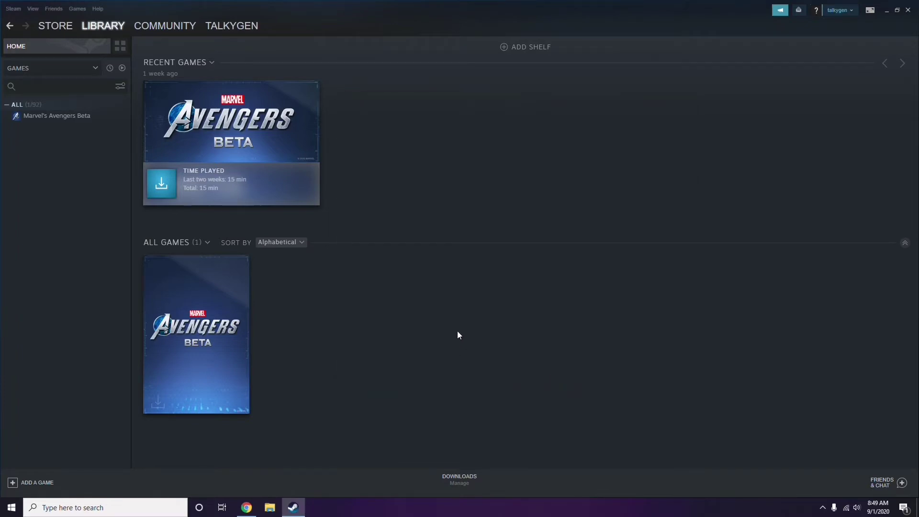
left_click(908, 10)
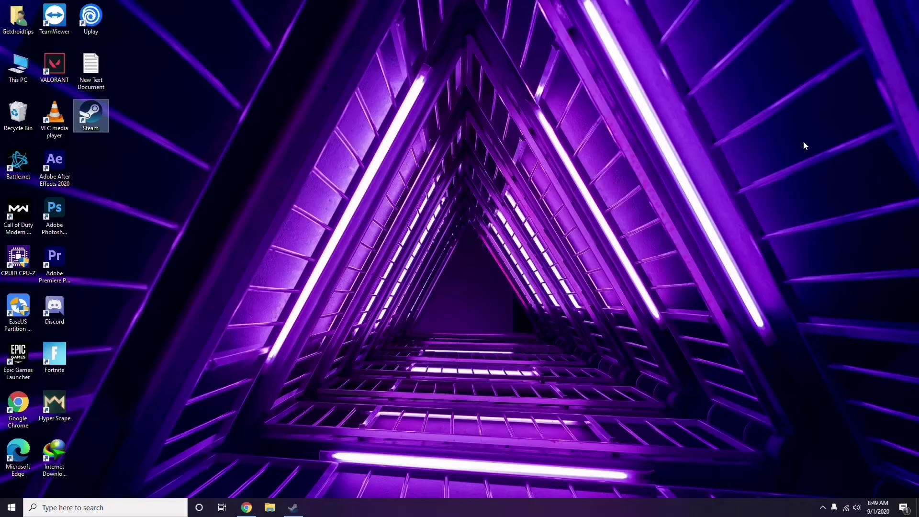
right_click(375, 157)
left_click(399, 197)
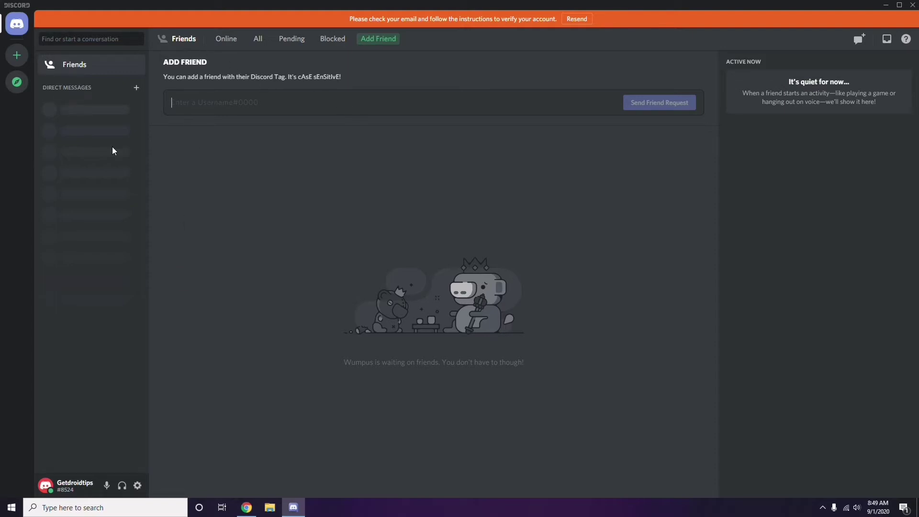
Turn off the OpenH264 Video Codec provided by Cisco Systems in Discord's voice and video settings
left_click(138, 486)
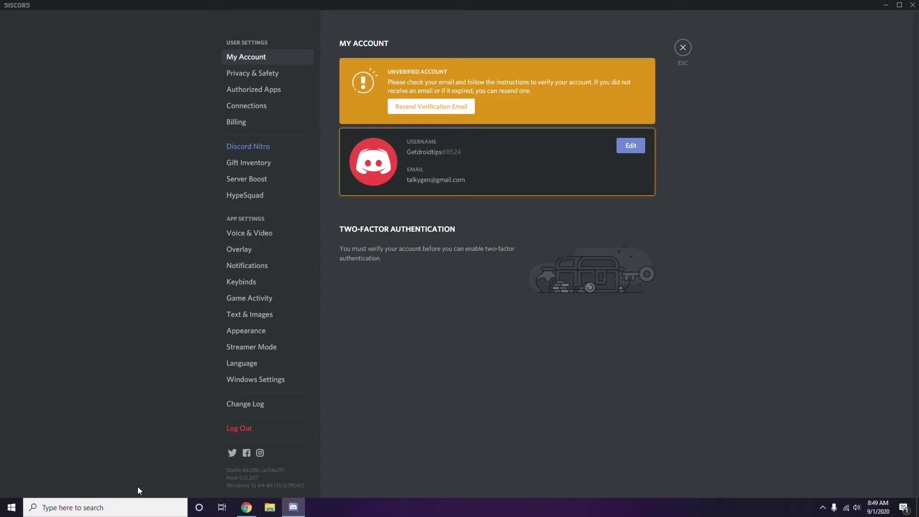
left_click(245, 234)
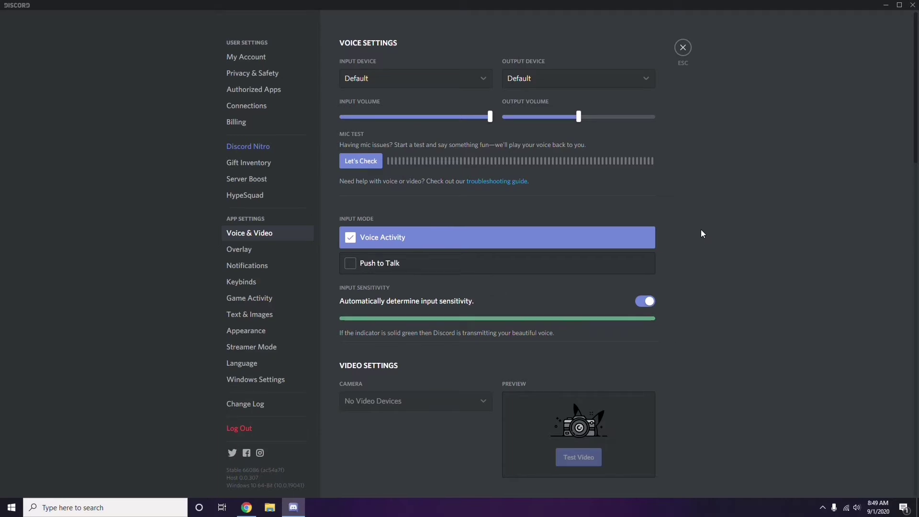
scroll(701, 230, "down", 2)
scroll(702, 233, "down", 6)
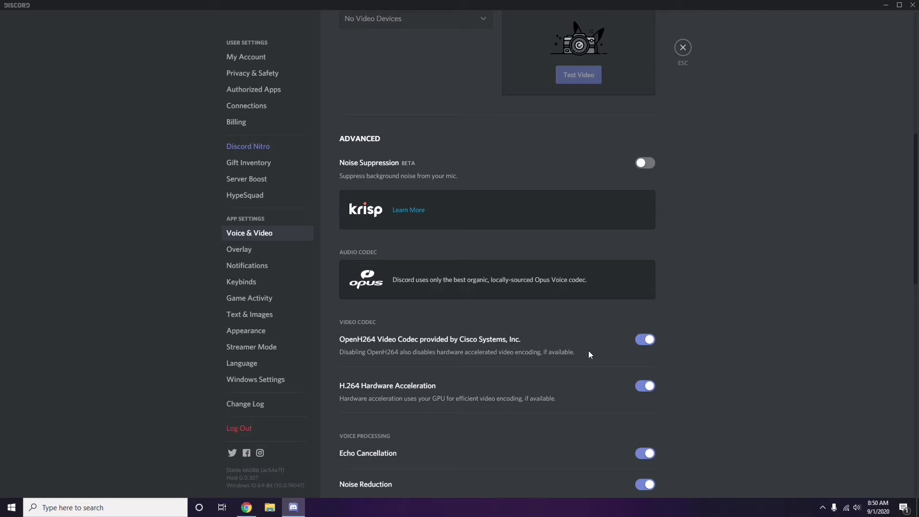
left_click(641, 340)
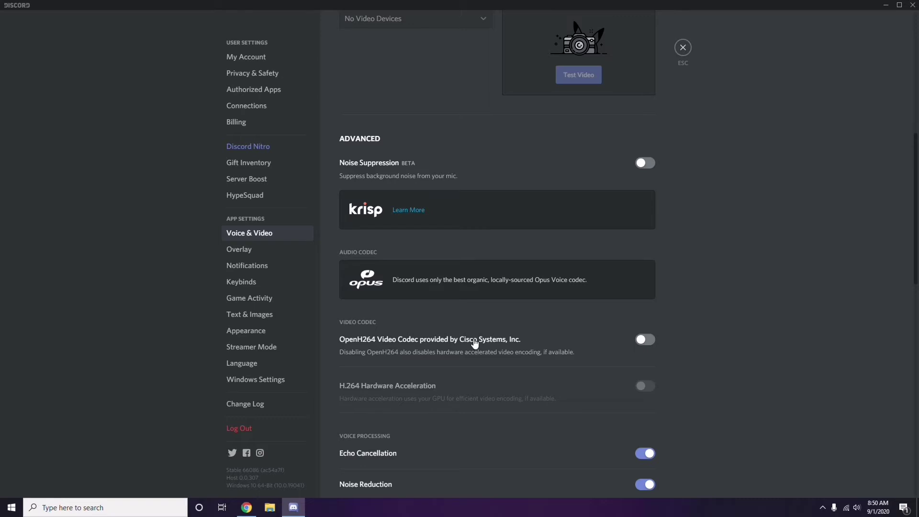
scroll(475, 343, "down", 2)
scroll(475, 343, "down", 4)
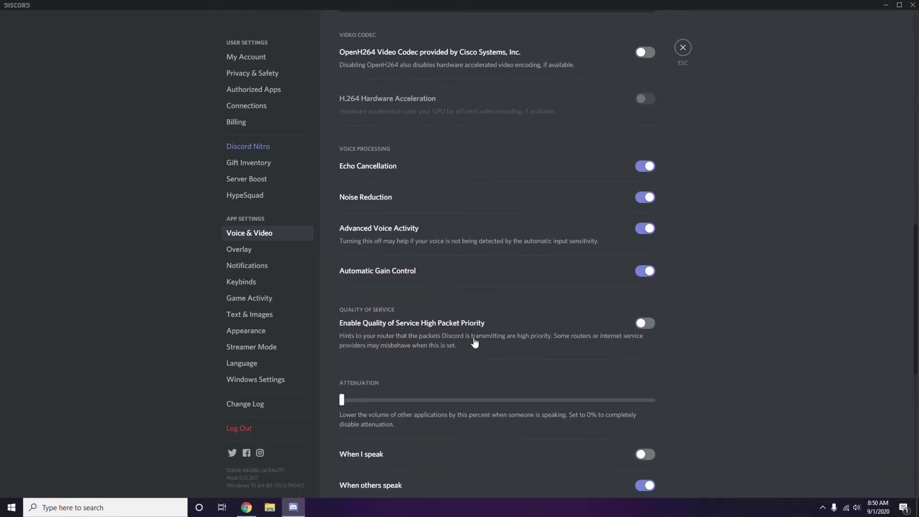
scroll(474, 341, "up", 1)
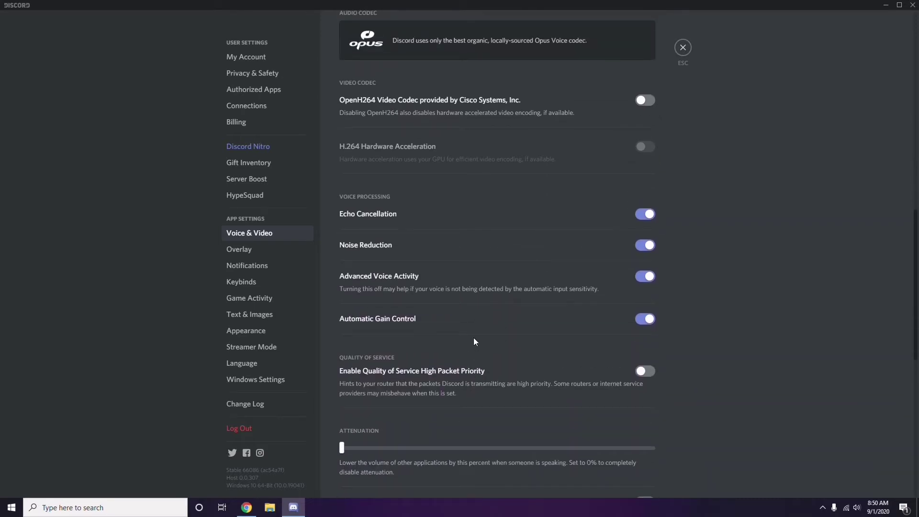
Disable the in-game overlay in Discord's overlay settings
left_click(241, 251)
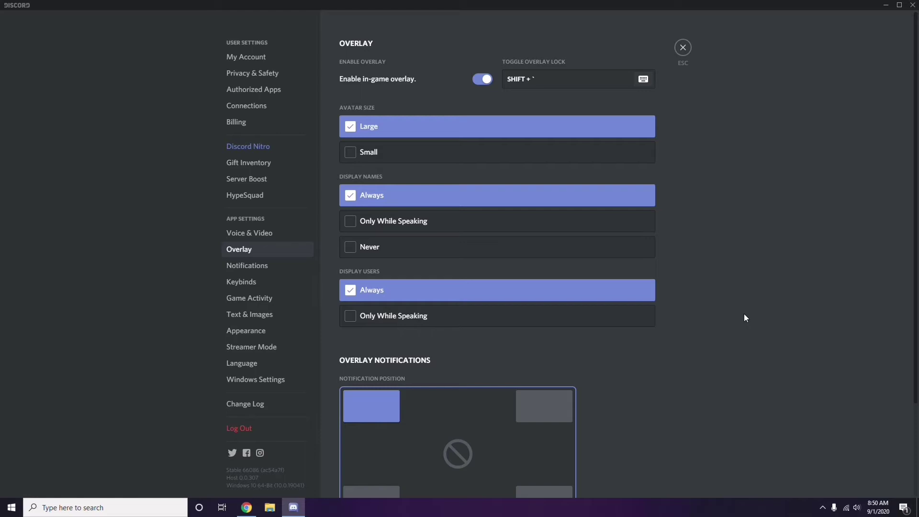
scroll(712, 256, "down", 2)
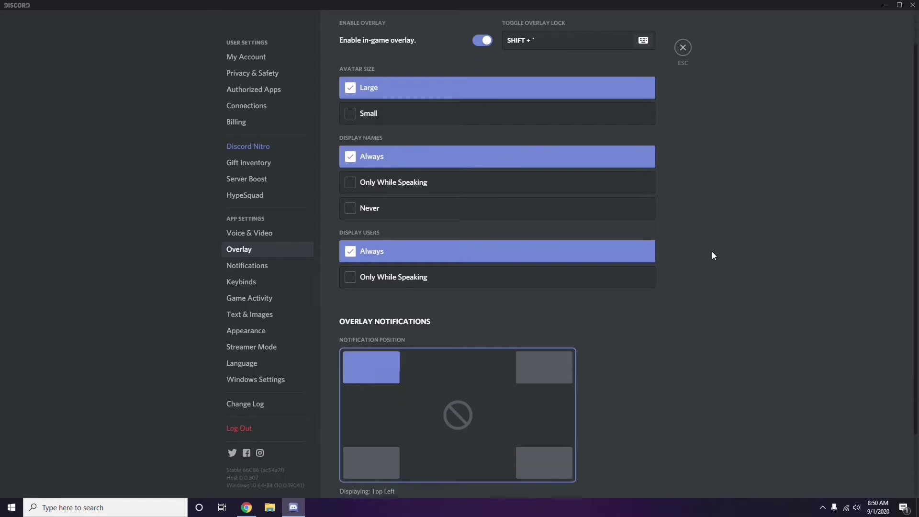
scroll(712, 256, "up", 2)
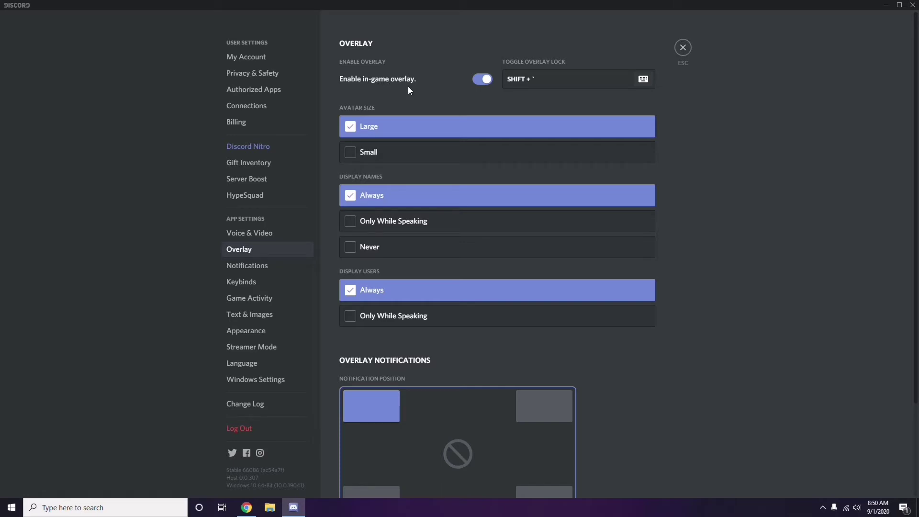
left_click(479, 81)
Turn off Hardware Acceleration in Discord's appearance settings, accept the relaunch, and minimize the restarted Discord window
left_click(253, 334)
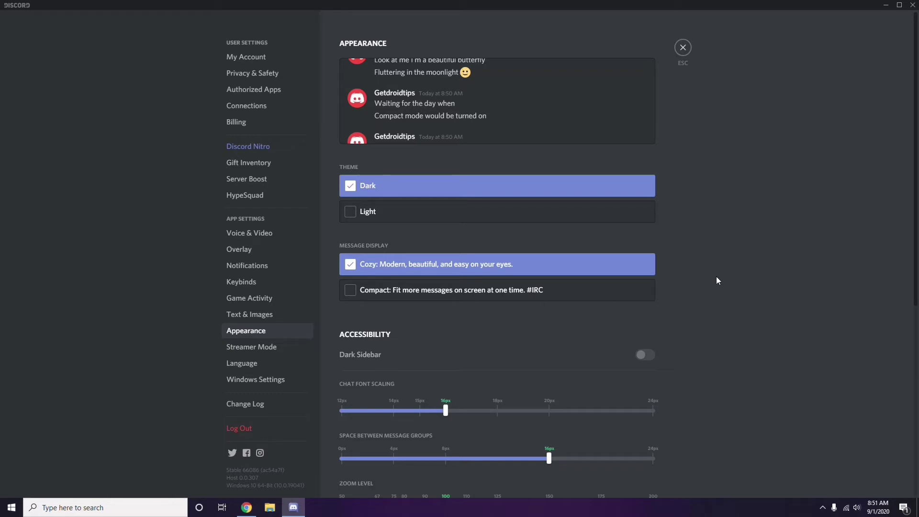
scroll(717, 278, "down", 7)
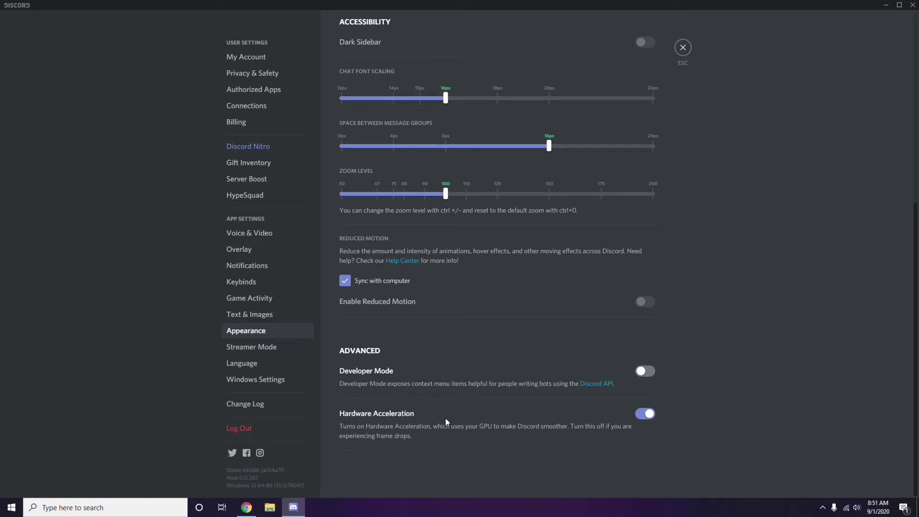
left_click(642, 419)
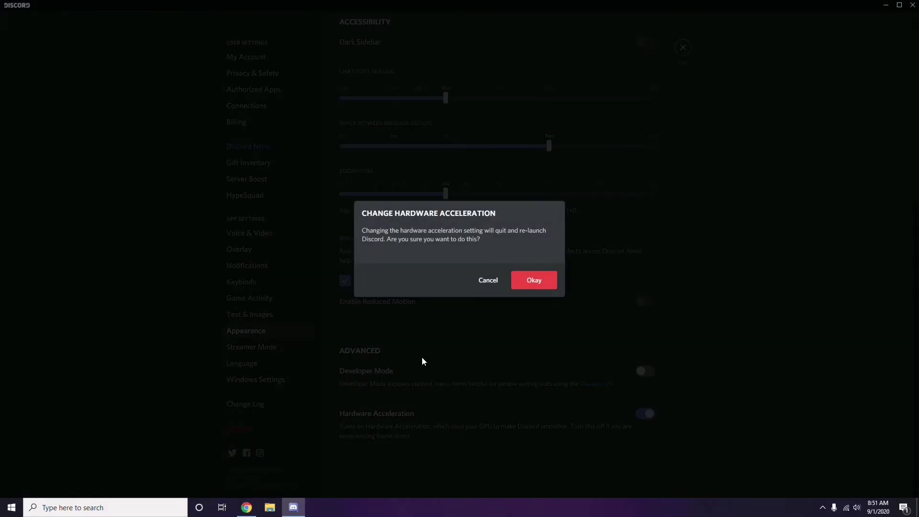
left_click(519, 283)
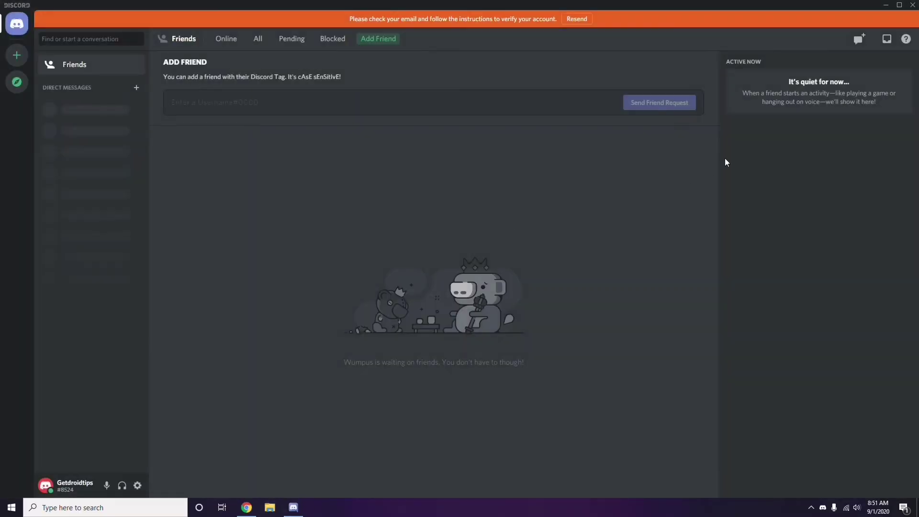
left_click(886, 6)
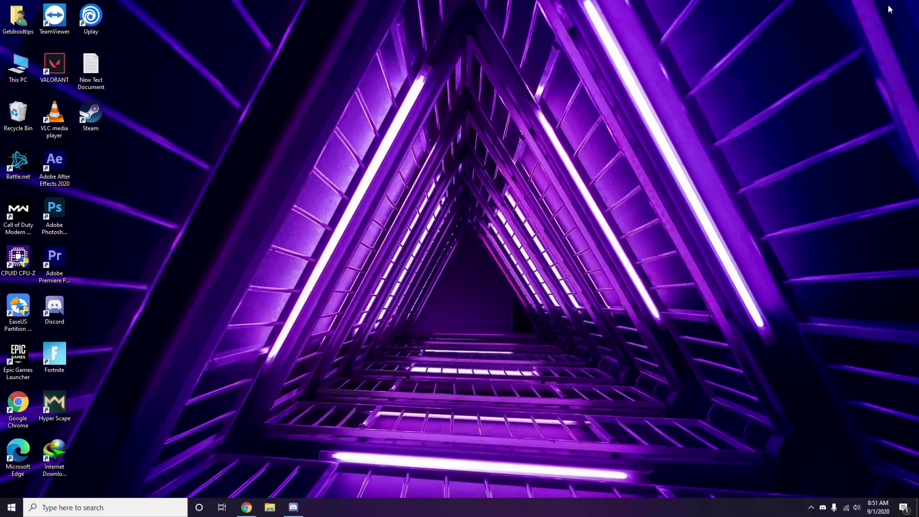
right_click(365, 123)
left_click(390, 167)
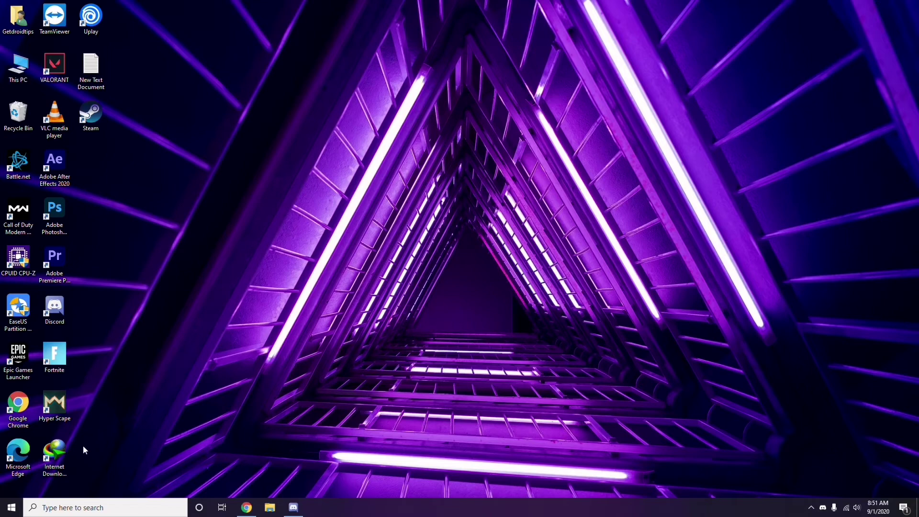
Check the update status in the Windows Update settings, close the window, and refresh the desktop
left_click(74, 508)
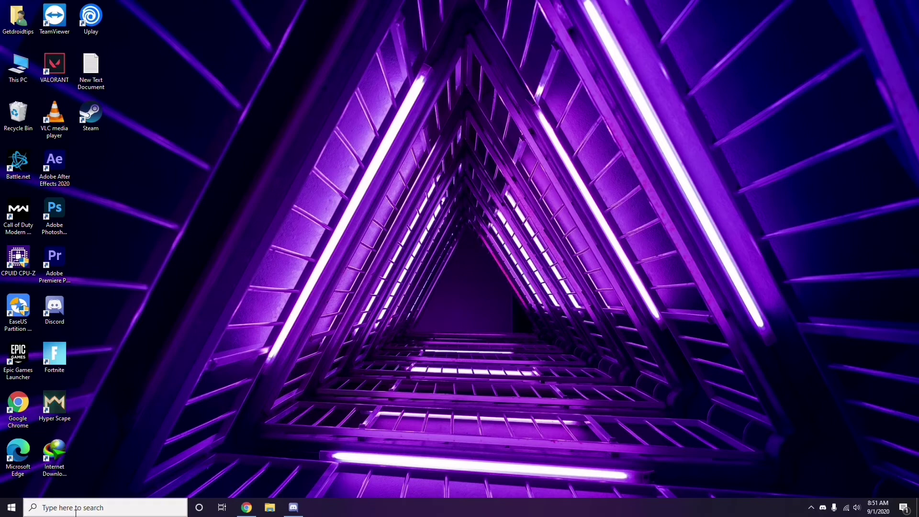
type("wi")
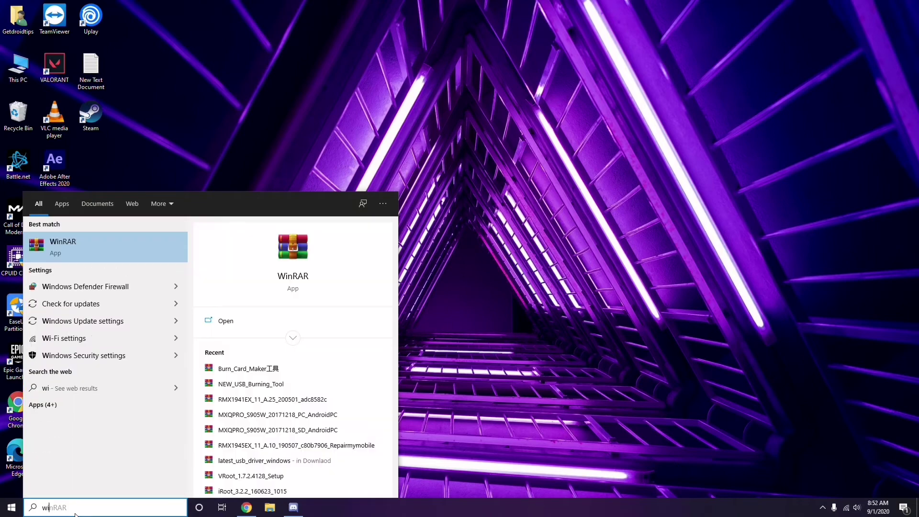
type("ndows")
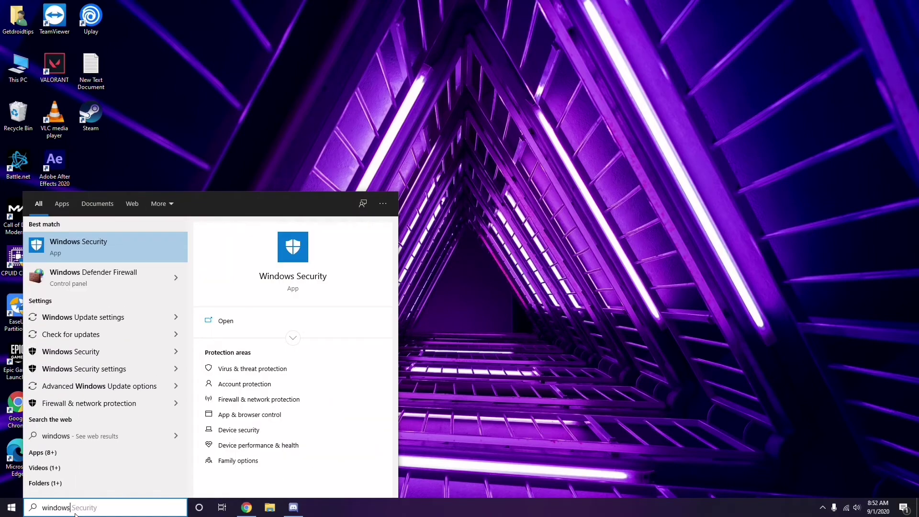
left_click(115, 317)
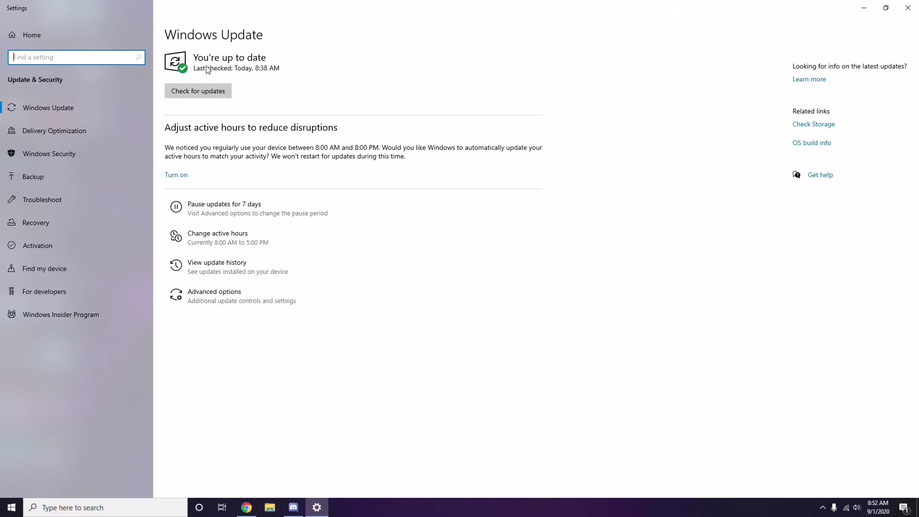
left_click(908, 7)
right_click(388, 82)
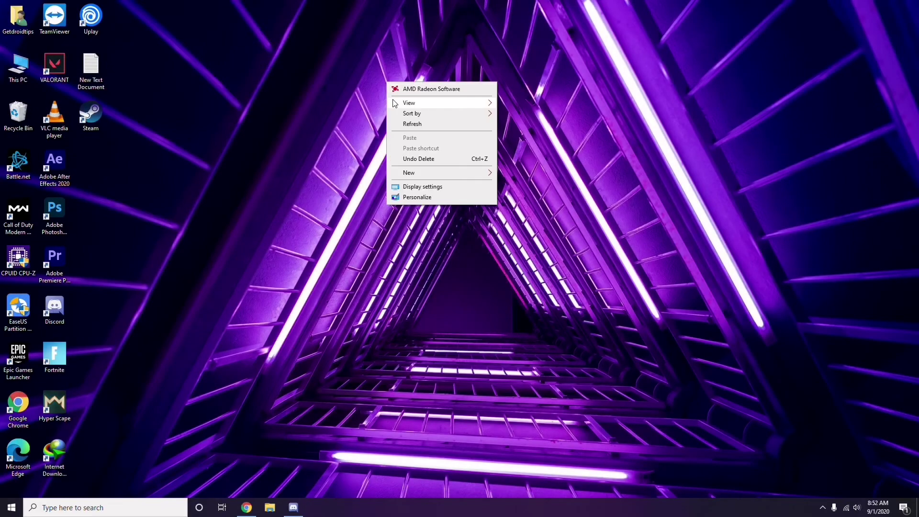
left_click(399, 125)
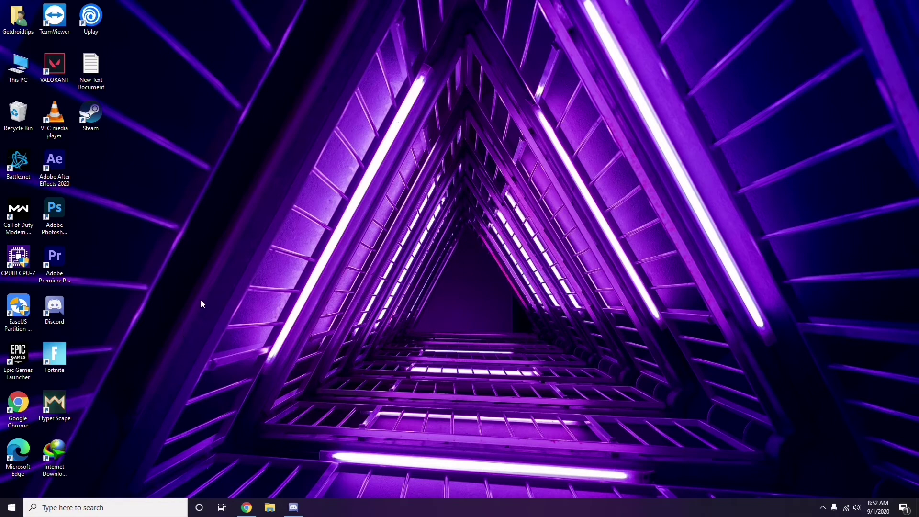
Open Windows Settings, view the update history under Update & Security, and bring up the list of updates that can be uninstalled
left_click(54, 509)
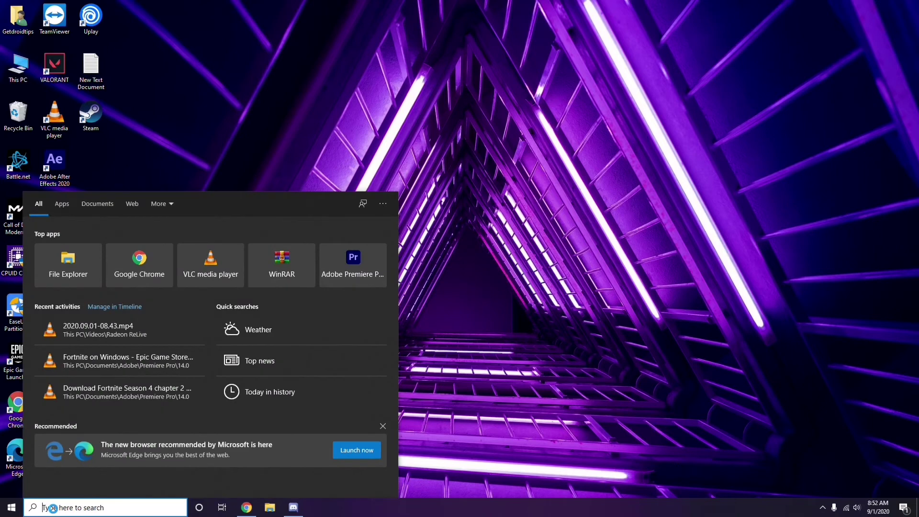
type("sett")
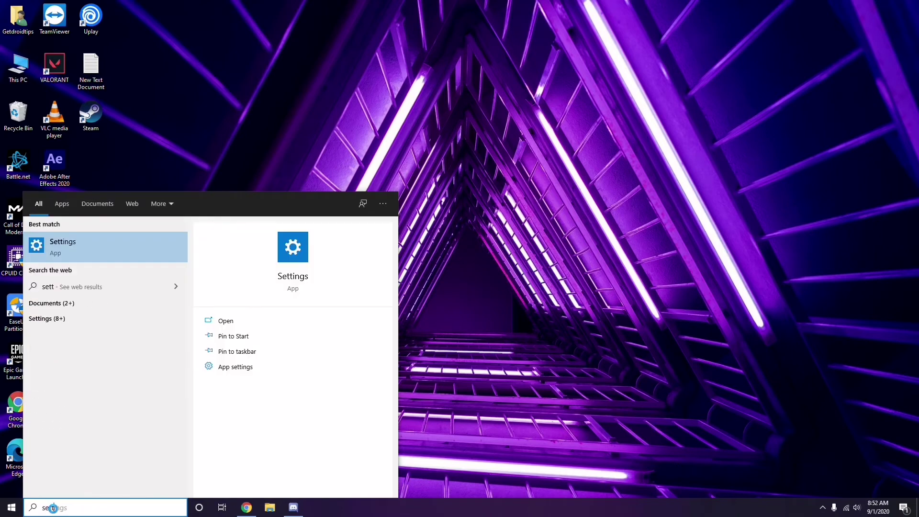
type("ings")
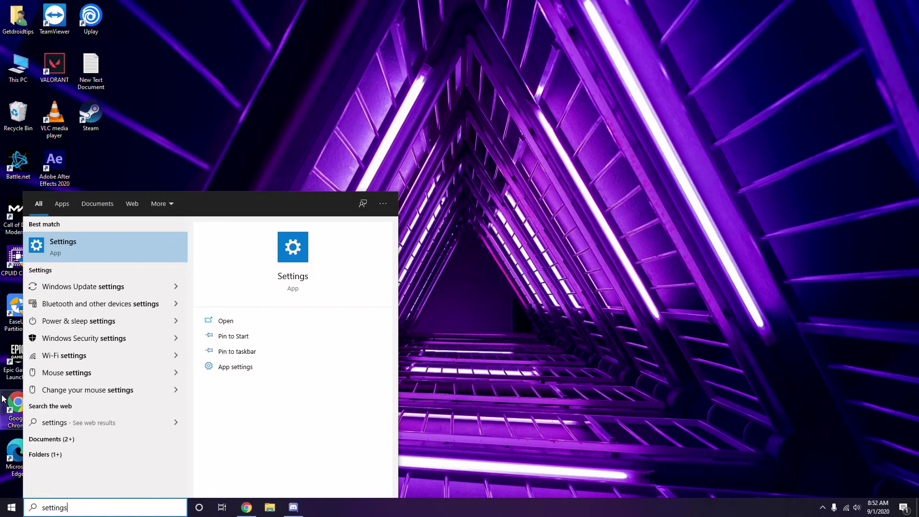
left_click(101, 249)
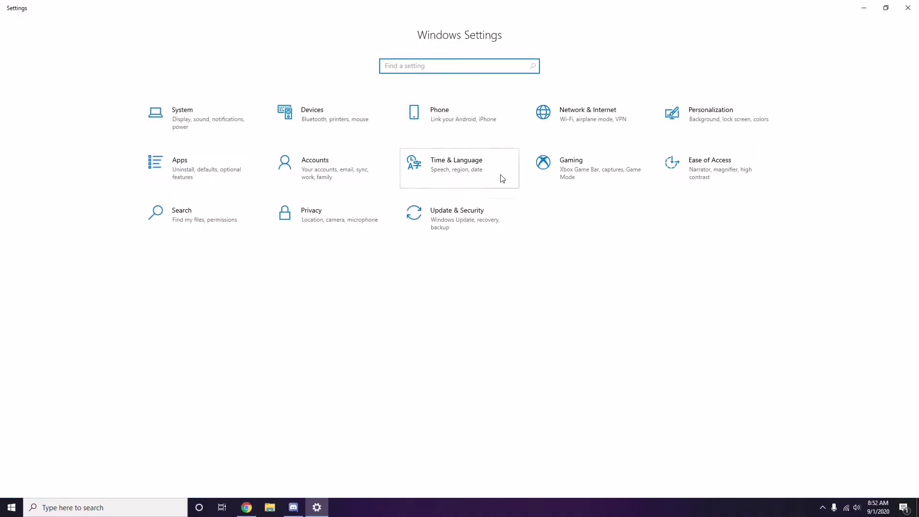
left_click(461, 228)
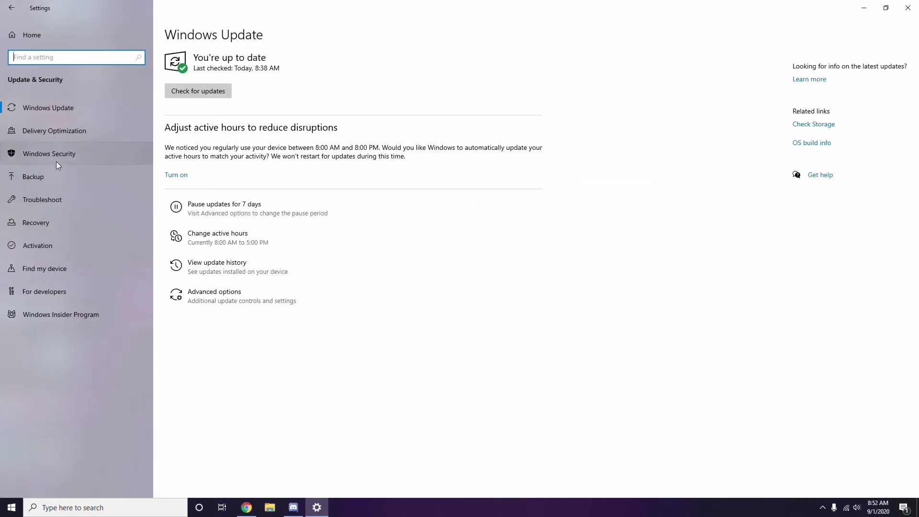
left_click(219, 268)
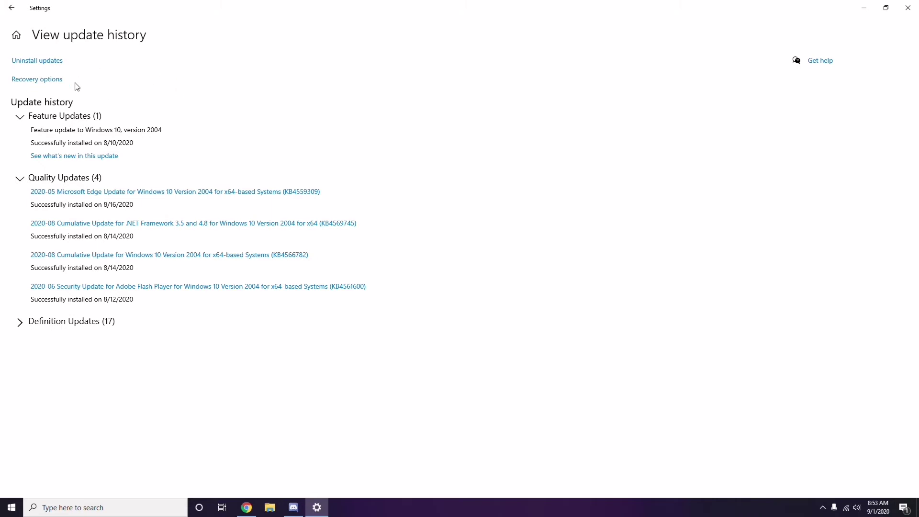
left_click(46, 64)
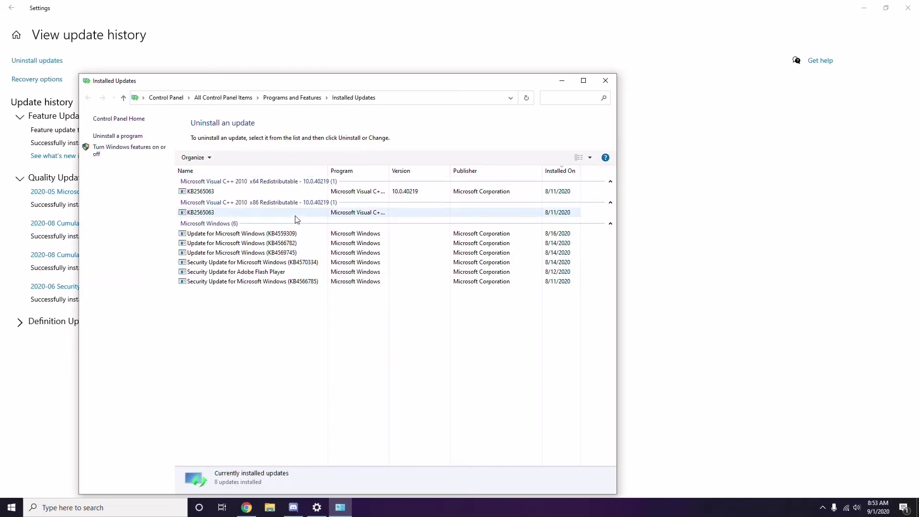
Show the uninstall option for the x64 Visual C++ update KB2565063, dismiss it, and close Settings and Installed Updates
right_click(211, 194)
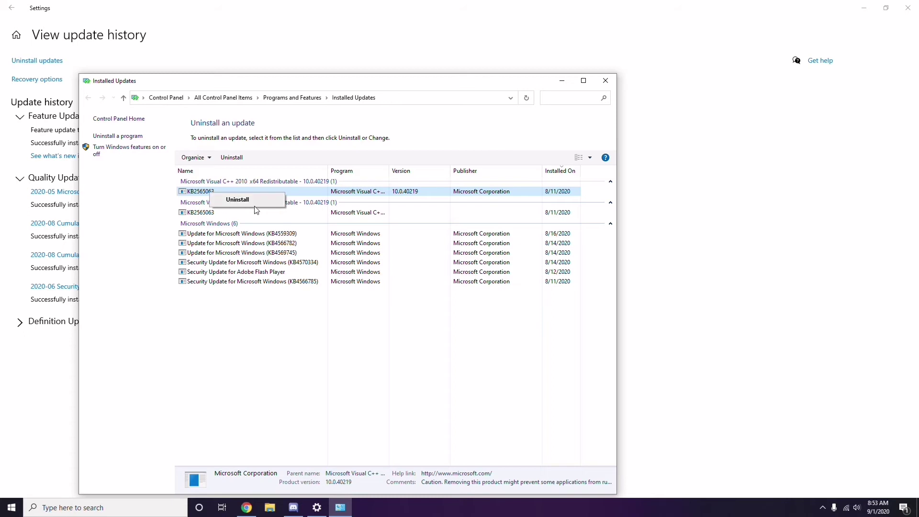
left_click(631, 186)
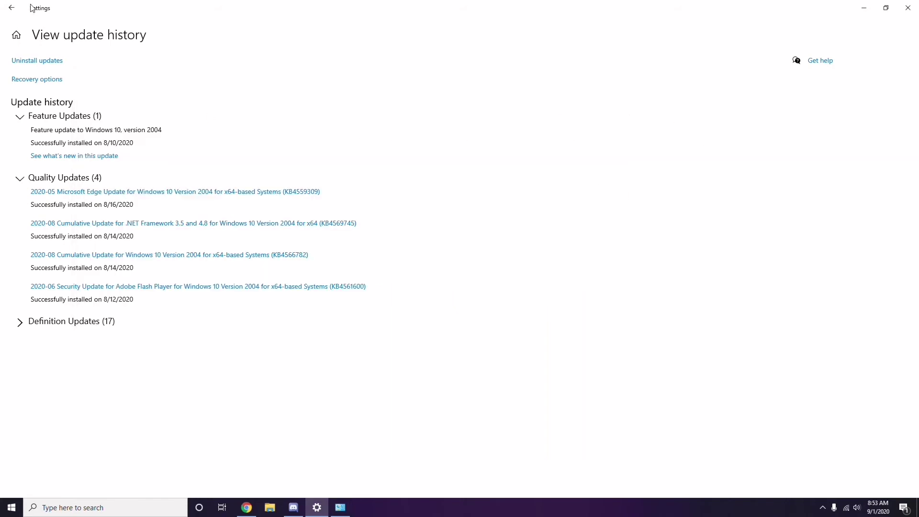
left_click(13, 8)
left_click(13, 8)
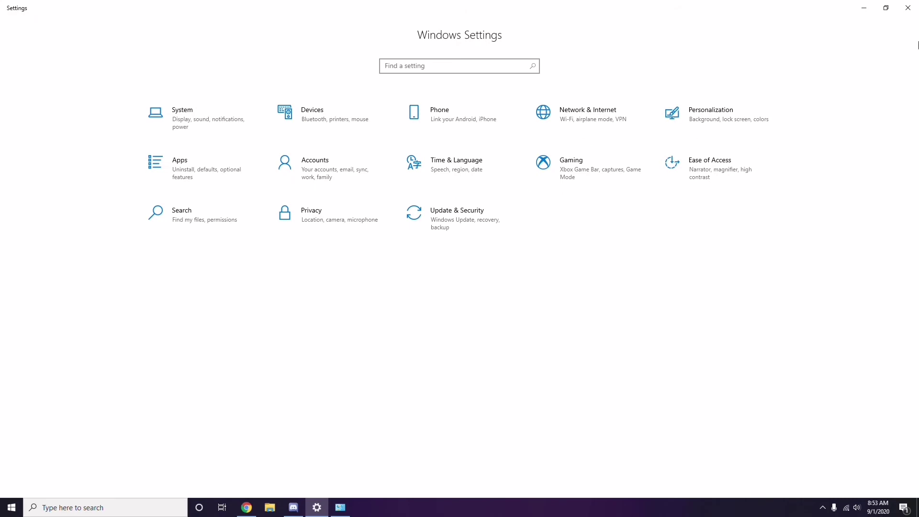
left_click(908, 8)
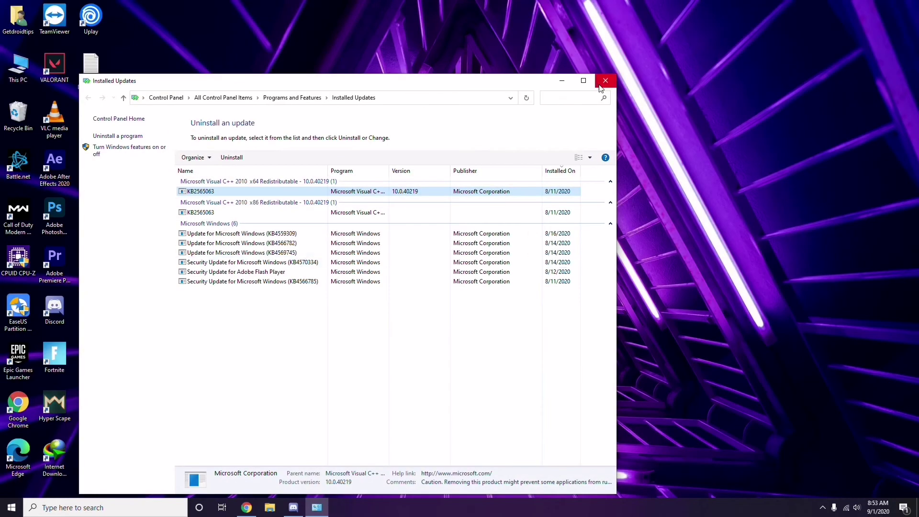
left_click(603, 83)
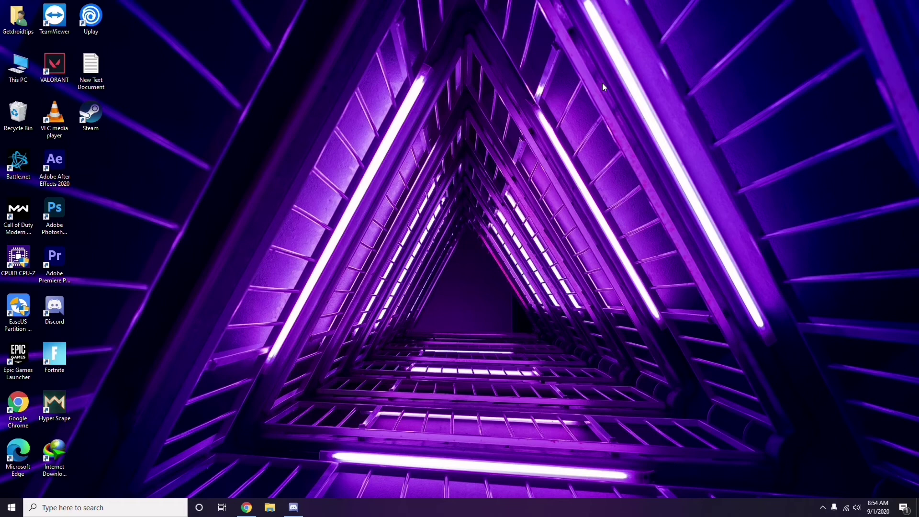
Open the user's Temp folder by running %temp%
key("super+r")
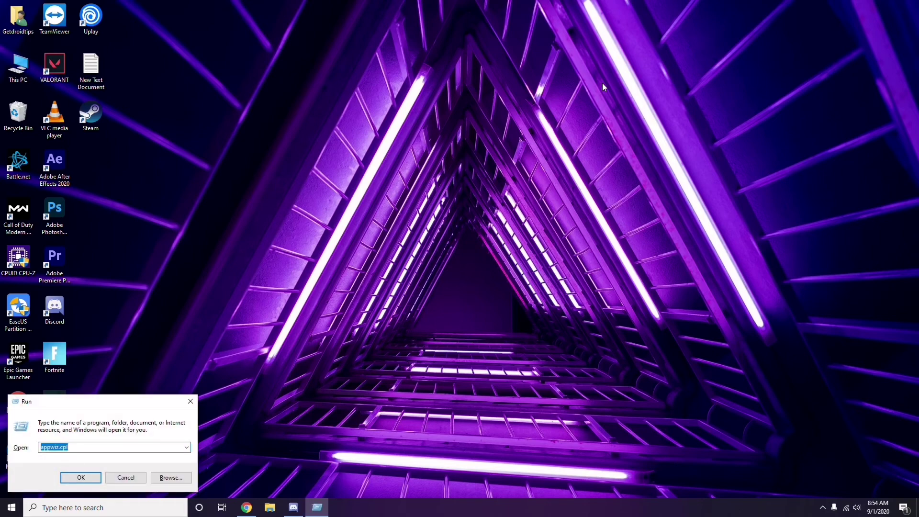
key("BackSpace")
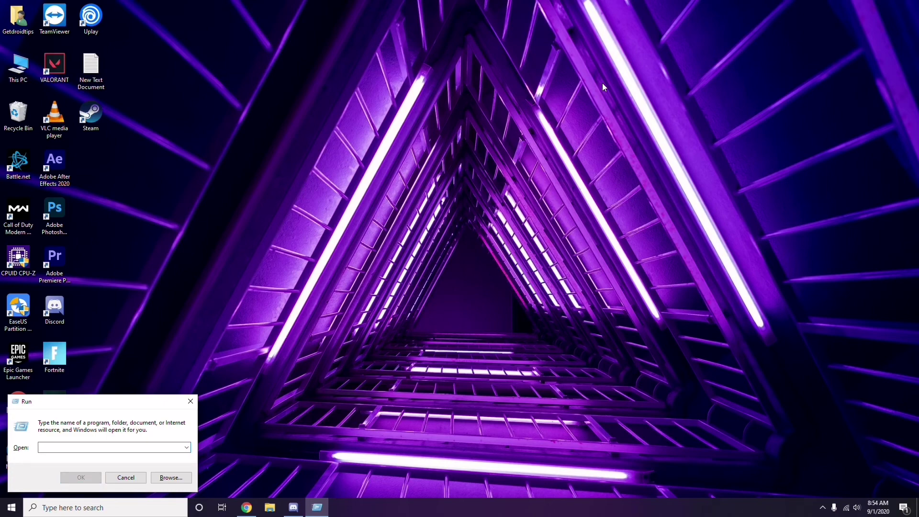
type("%")
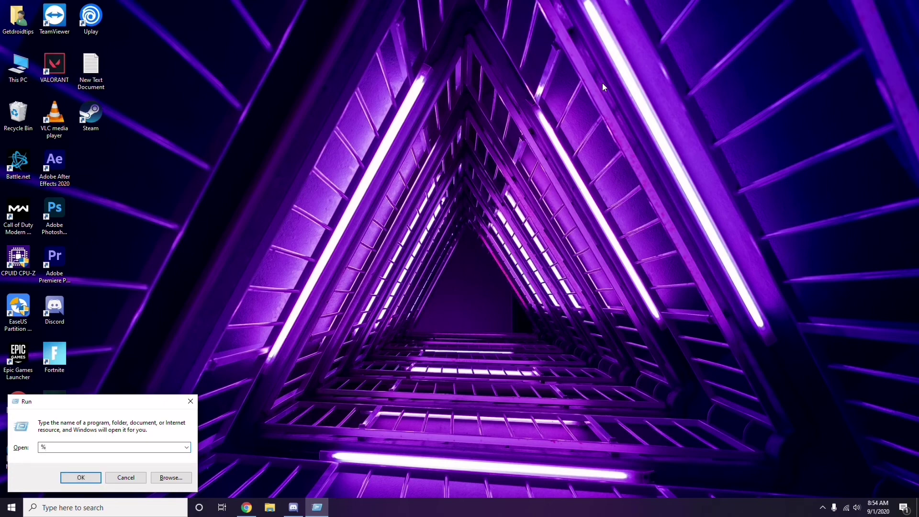
type("temp%")
left_click(82, 478)
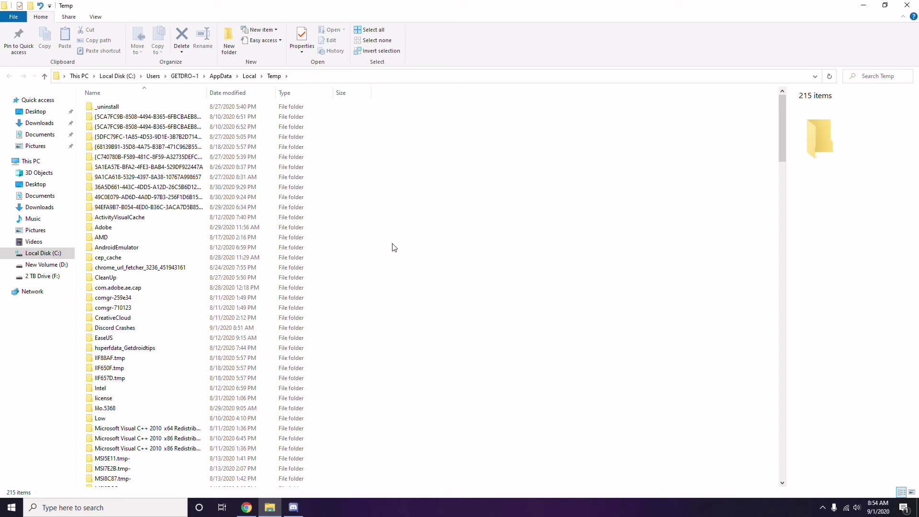
Select everything in the Temp folder, clear the selection, close the folder, and refresh the desktop
key("ctrl+a")
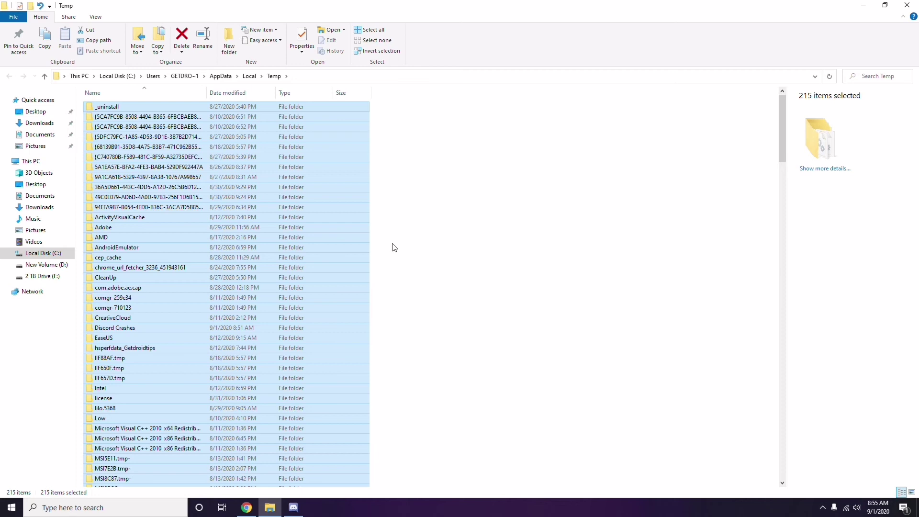
left_click(442, 244)
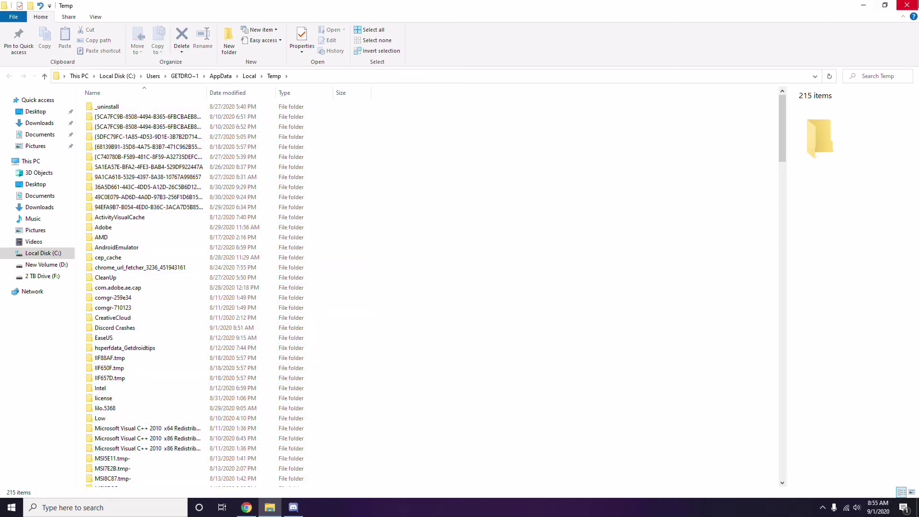
left_click(907, 5)
right_click(355, 142)
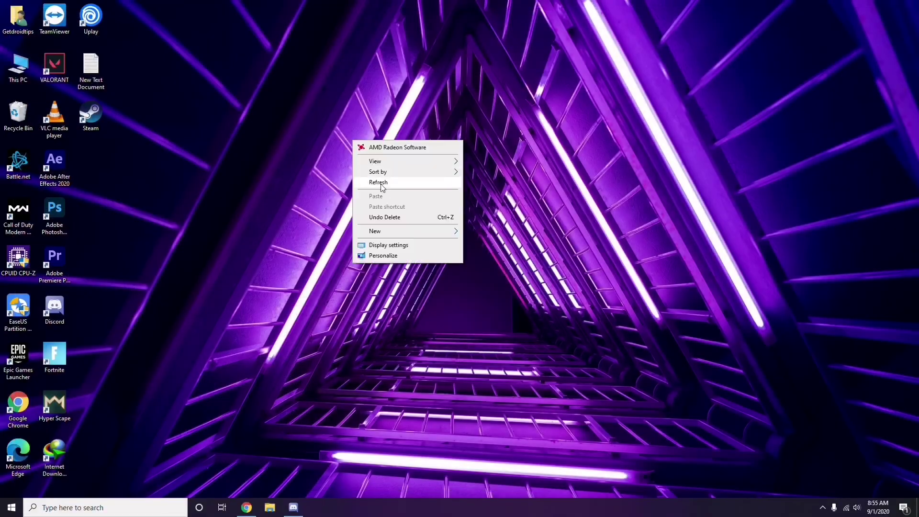
left_click(383, 186)
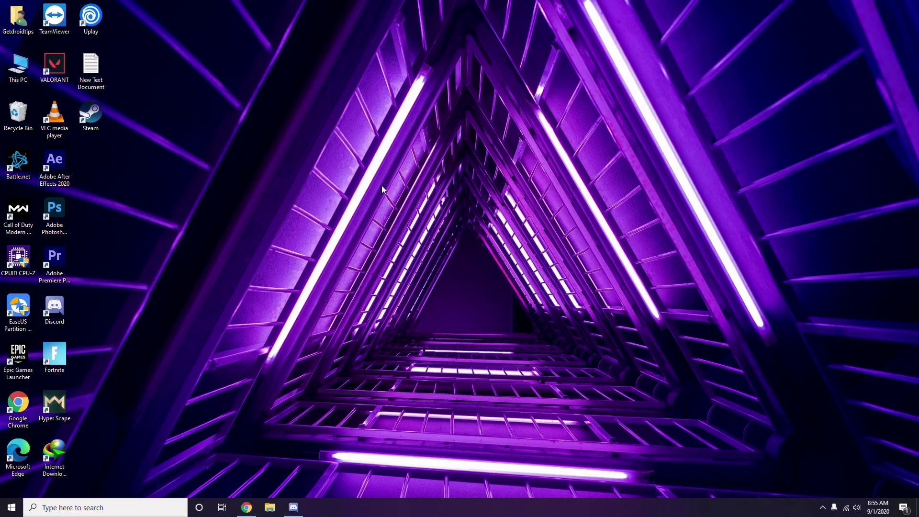
Open AMD Radeon Software from the hidden tray icons to check the driver version and available update, and close it
left_click(823, 508)
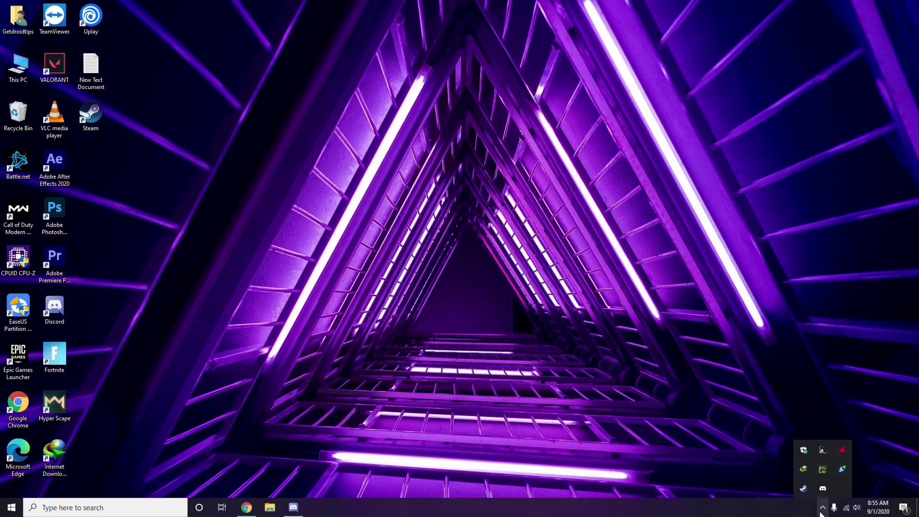
left_click(842, 451)
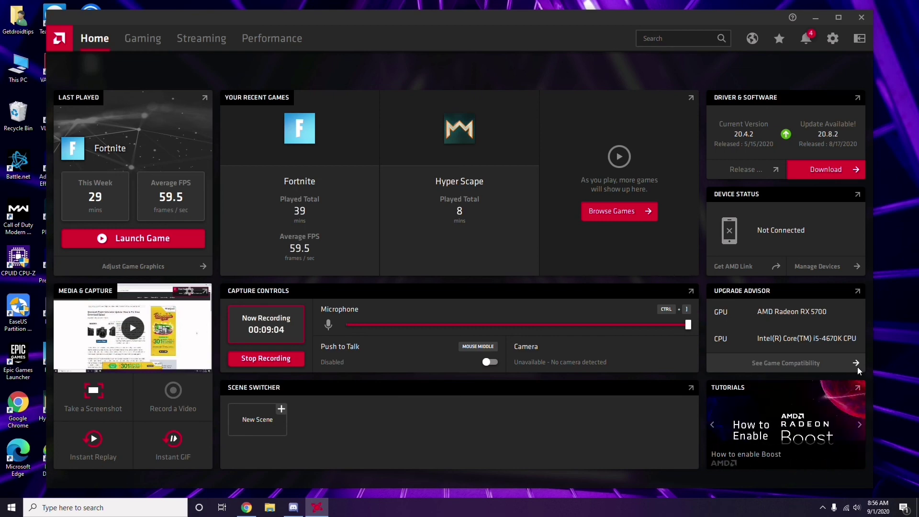
left_click(865, 20)
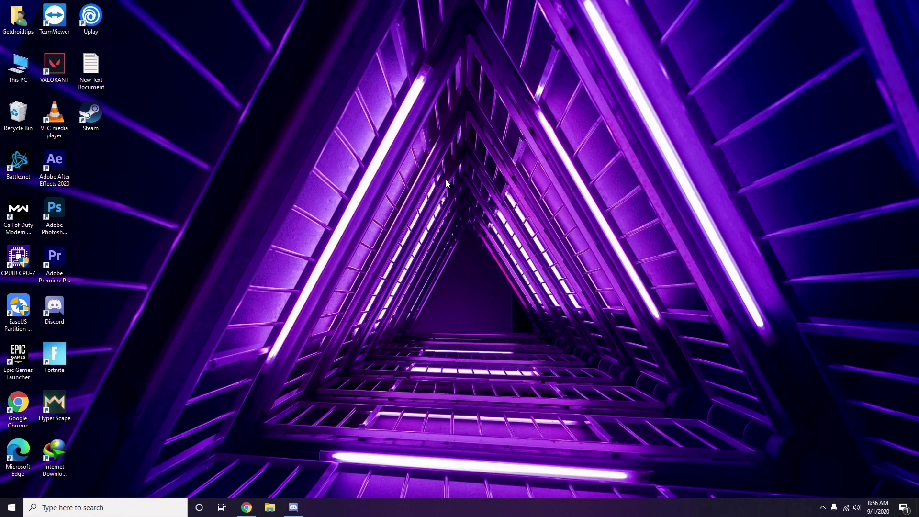
left_click(12, 509)
left_click(413, 355)
right_click(253, 221)
left_click(279, 263)
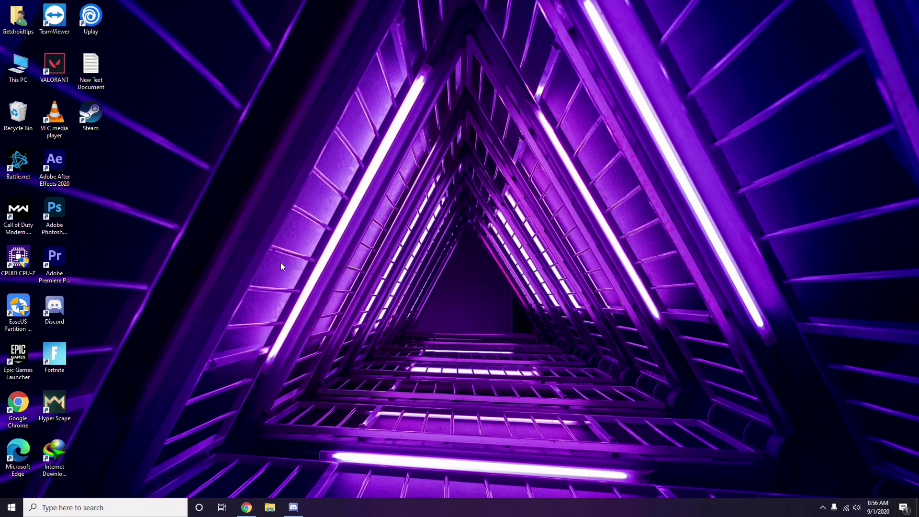